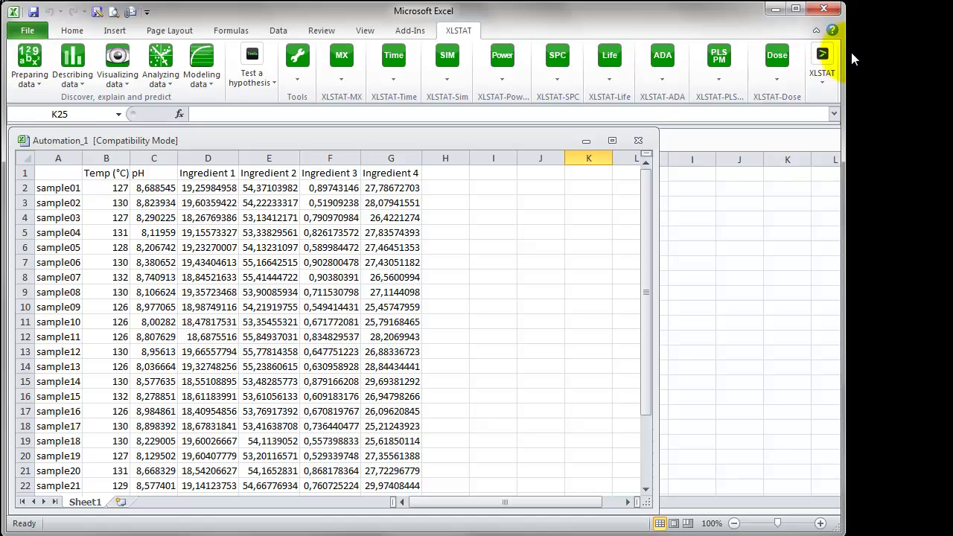
Step: Turn on 'Show the advanced buttons in the dialog boxes' in XLSTAT Options and save
{"action": "left_click", "coordinate": [824, 64]}
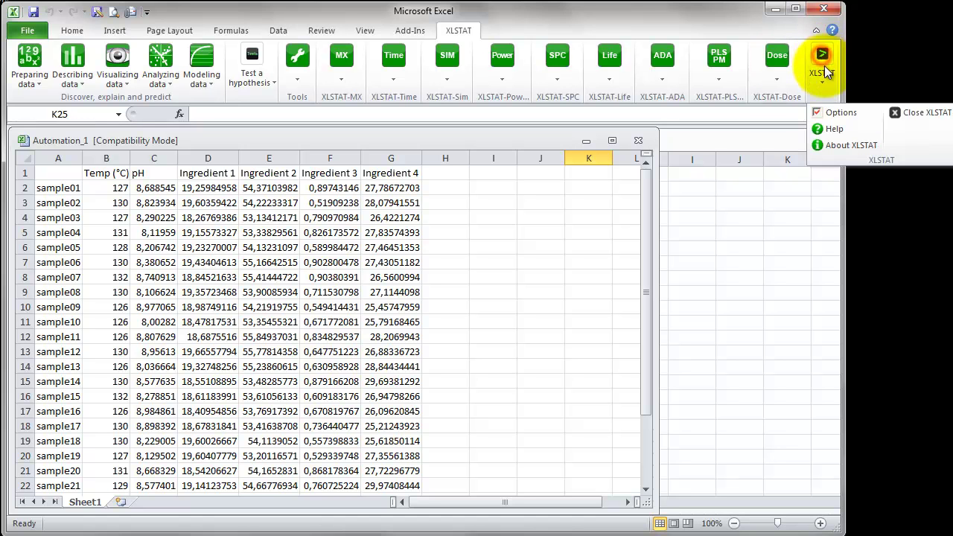
{"action": "left_click", "coordinate": [842, 112]}
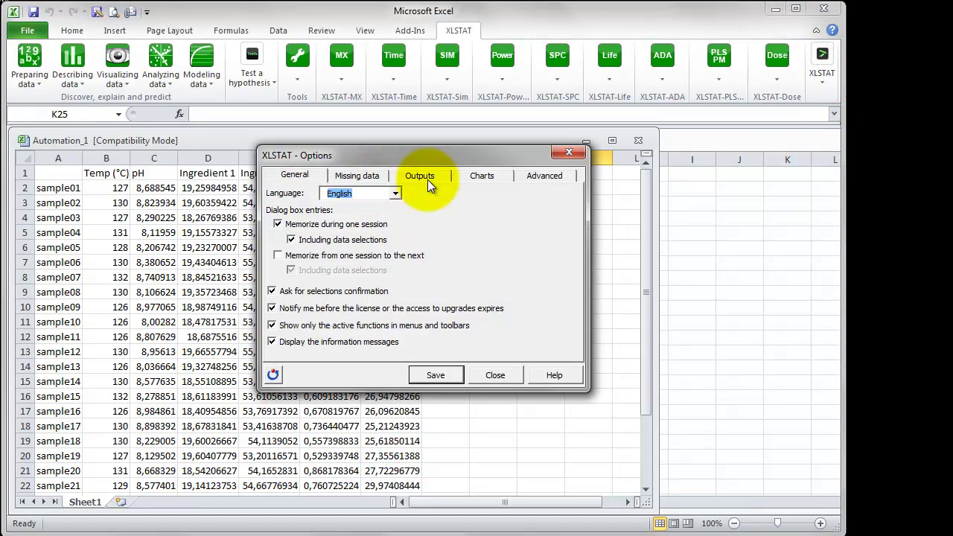
{"action": "left_click", "coordinate": [553, 175]}
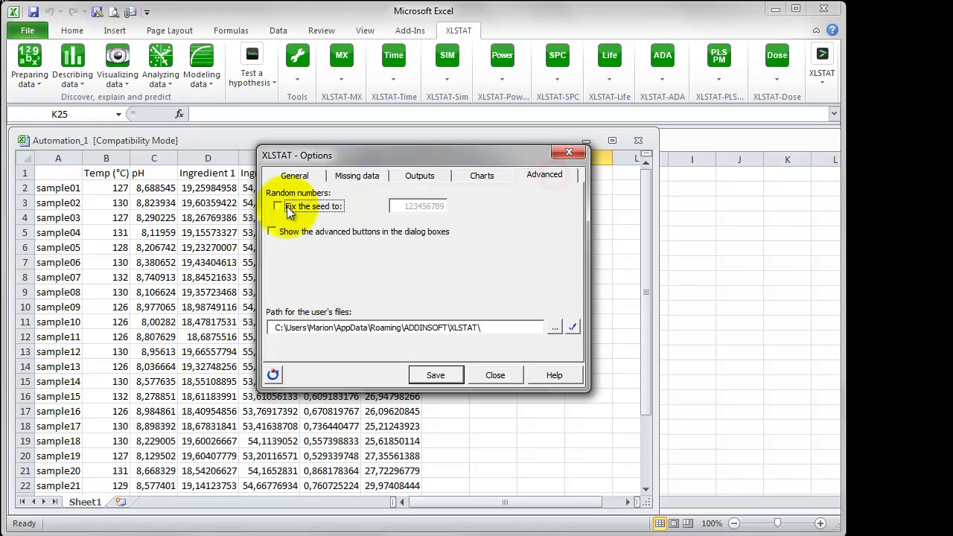
{"action": "left_click", "coordinate": [271, 231]}
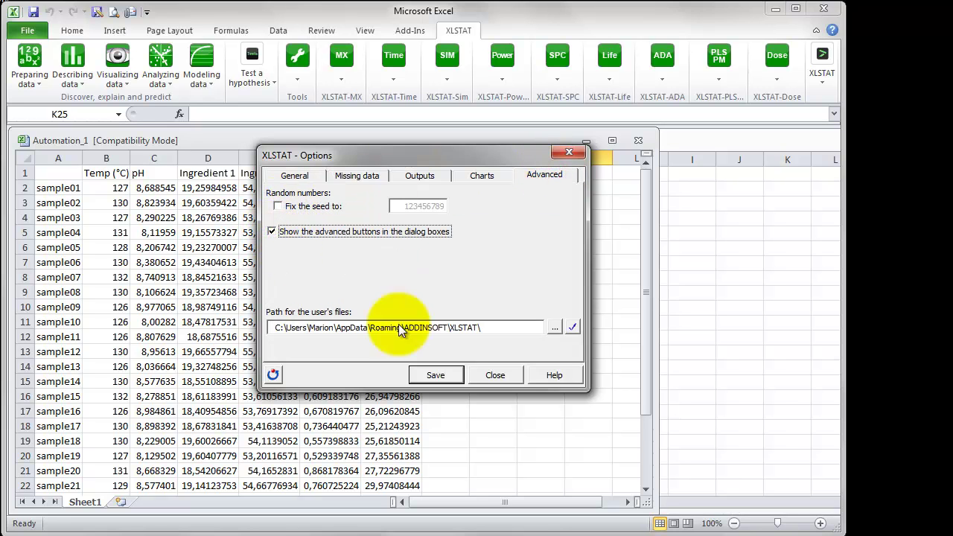
{"action": "left_click", "coordinate": [442, 380]}
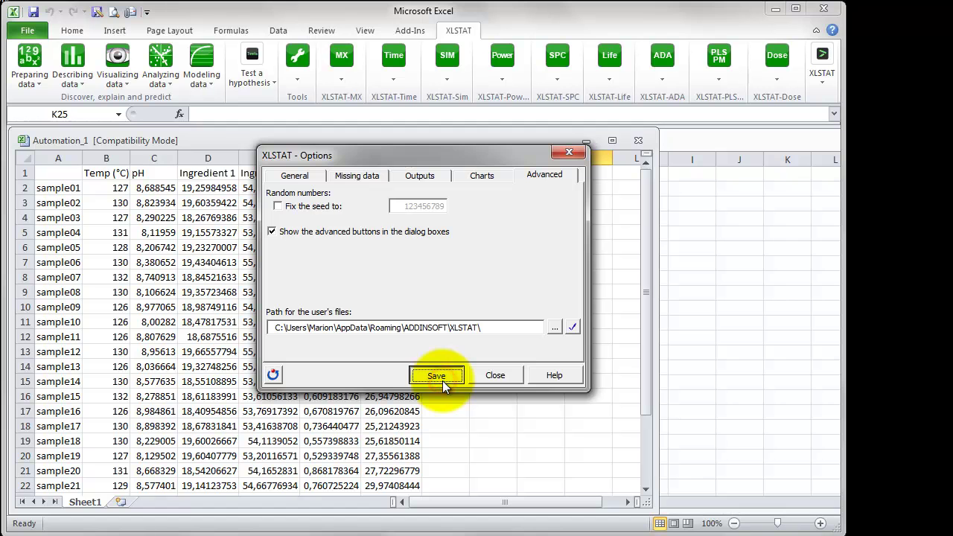
{"action": "left_click", "coordinate": [497, 377]}
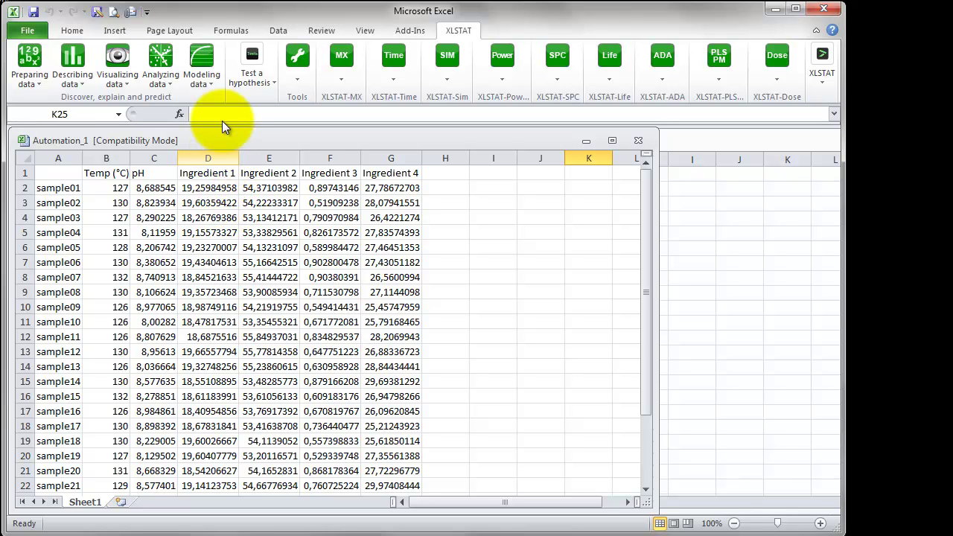
Step: Start a Principal Component Analysis (PCA) from XLSTAT's Analyzing data menu
{"action": "left_click", "coordinate": [161, 79]}
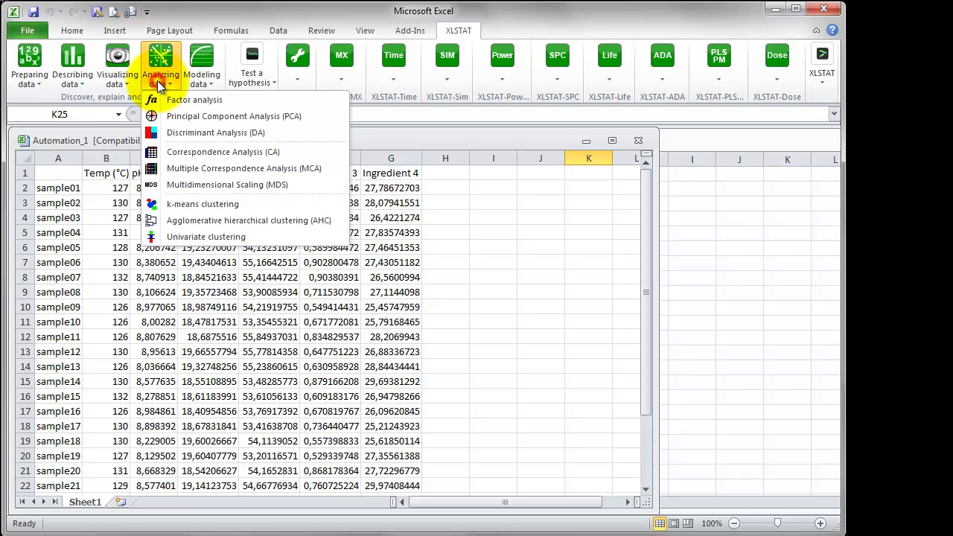
{"action": "left_click", "coordinate": [196, 116]}
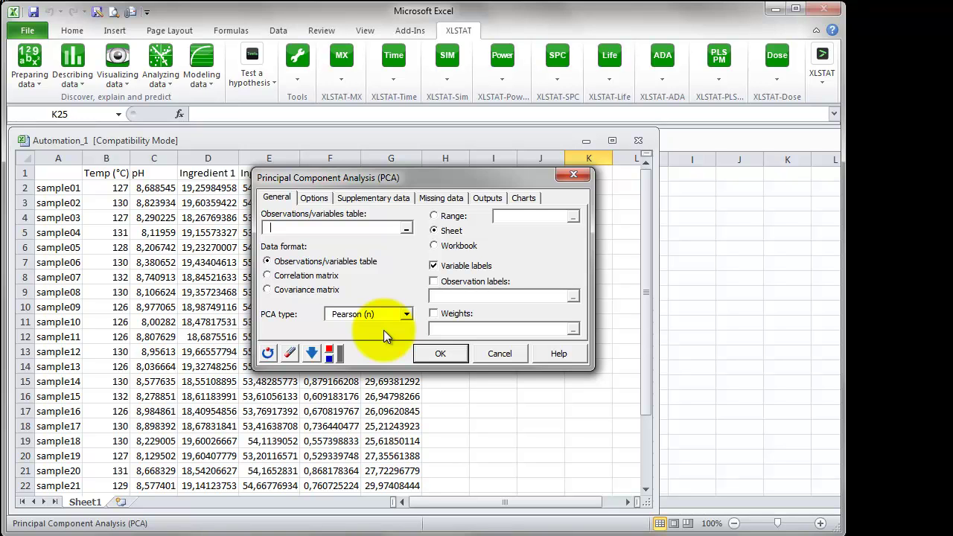
Step: Set the observations/variables table to Sheet1 columns B:G, keeping Pearson (n) as PCA type
{"action": "left_click", "coordinate": [406, 229]}
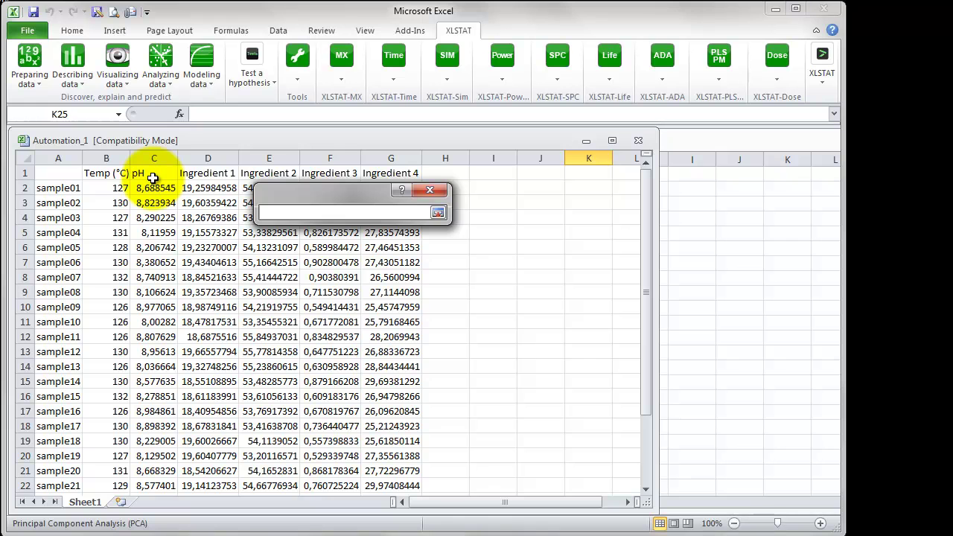
{"action": "left_click_drag", "start_coordinate": [102, 159], "coordinate": [155, 159]}
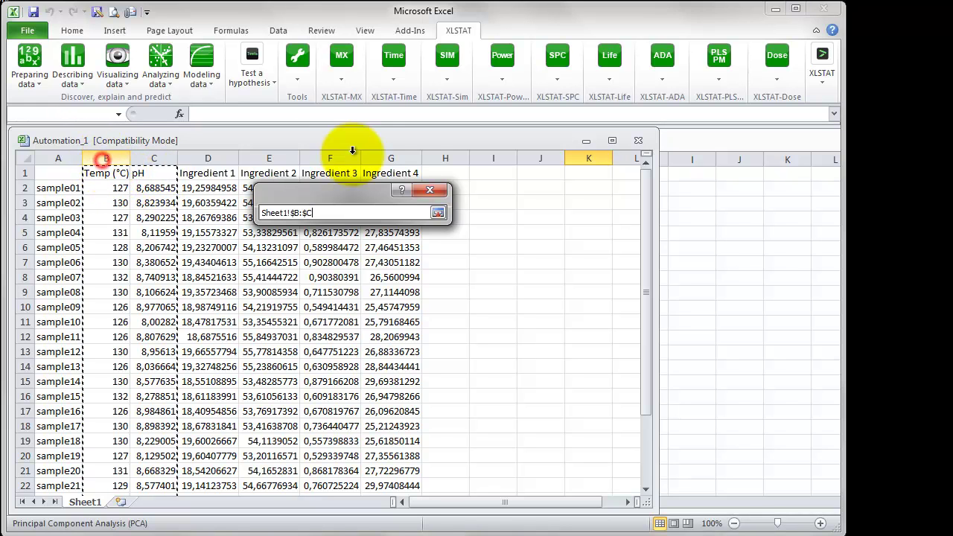
{"action": "left_click_drag", "start_coordinate": [352, 151], "coordinate": [375, 151]}
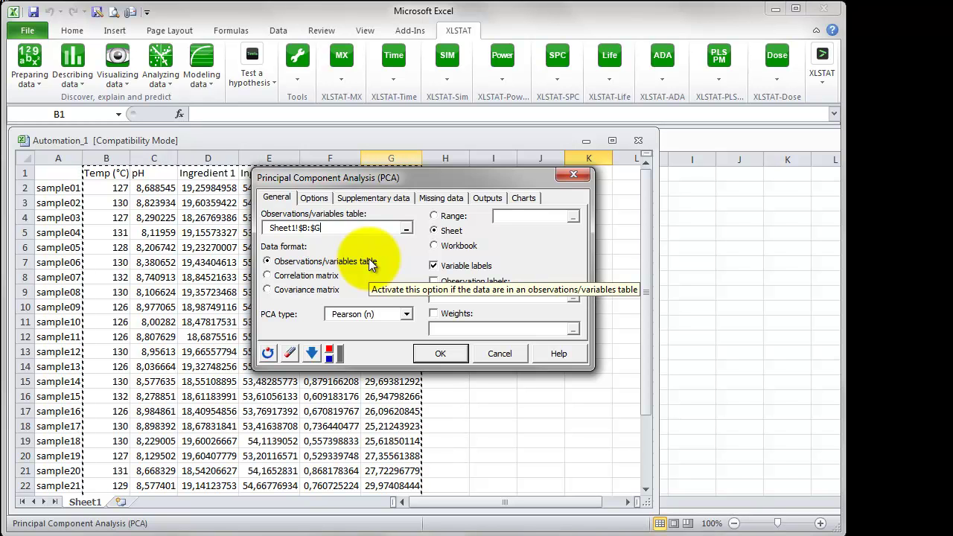
{"action": "left_click", "coordinate": [406, 316]}
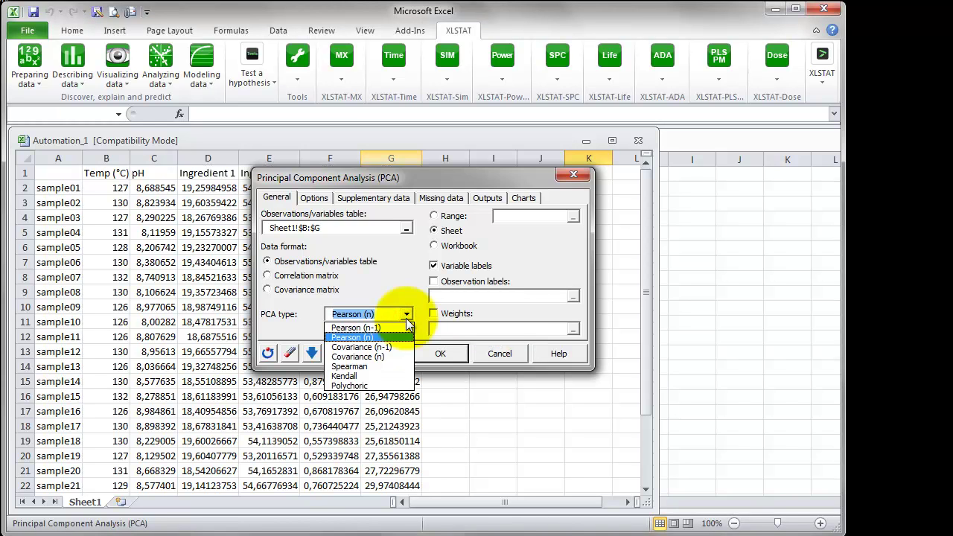
{"action": "left_click", "coordinate": [406, 318]}
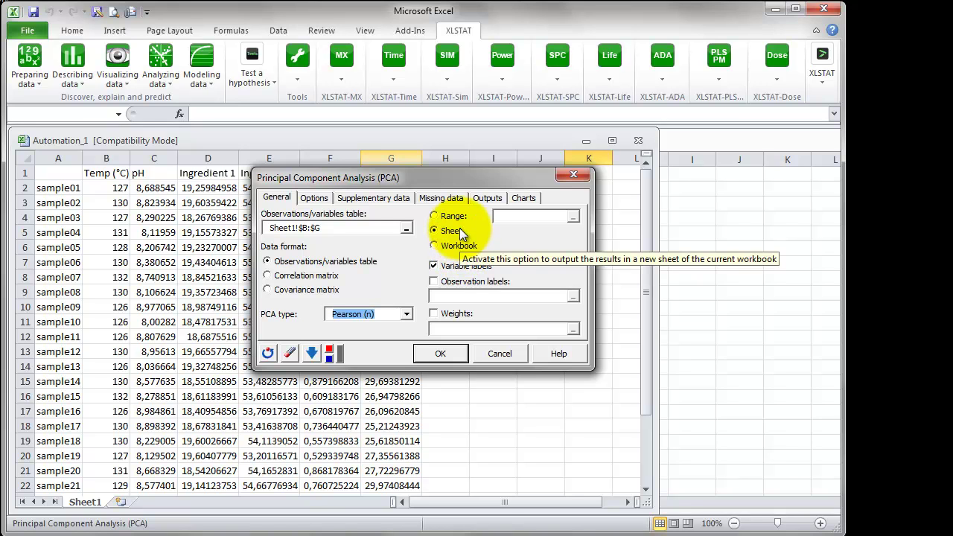
Step: Enable observation labels taken from column A (Sheet1!$A:$A) sample names
{"action": "left_click", "coordinate": [434, 282]}
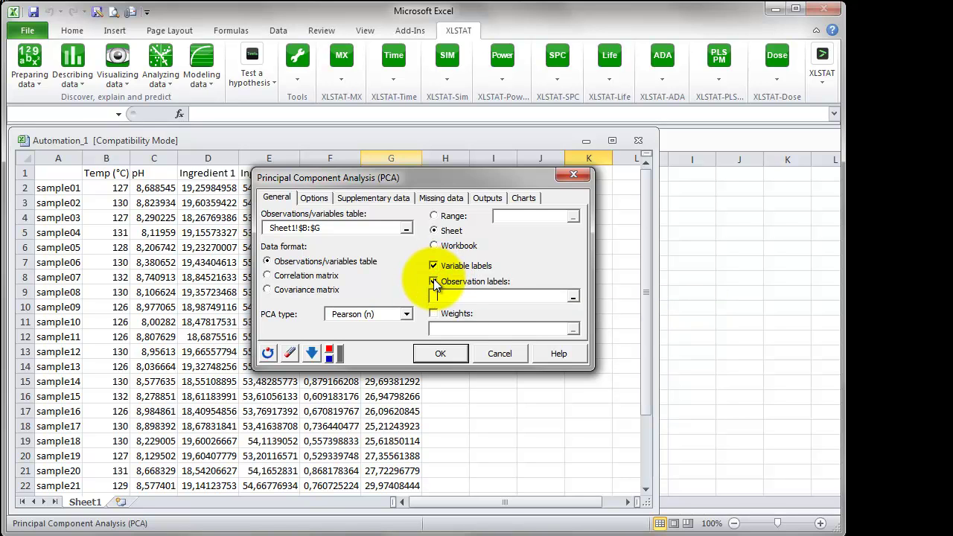
{"action": "left_click", "coordinate": [573, 297]}
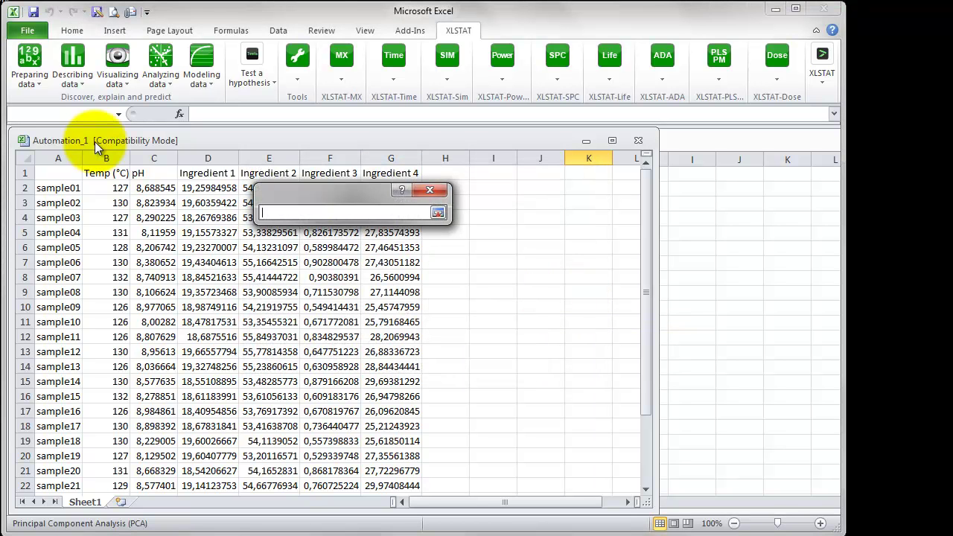
{"action": "left_click", "coordinate": [62, 152]}
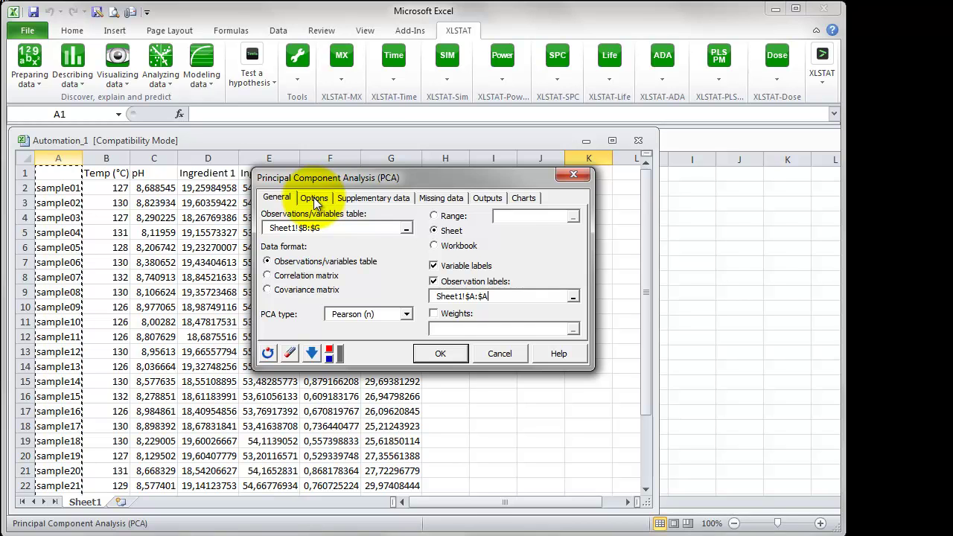
Step: Cap the PCA at a maximum of 6 factors and review Supplementary and Missing data settings
{"action": "left_click", "coordinate": [315, 198]}
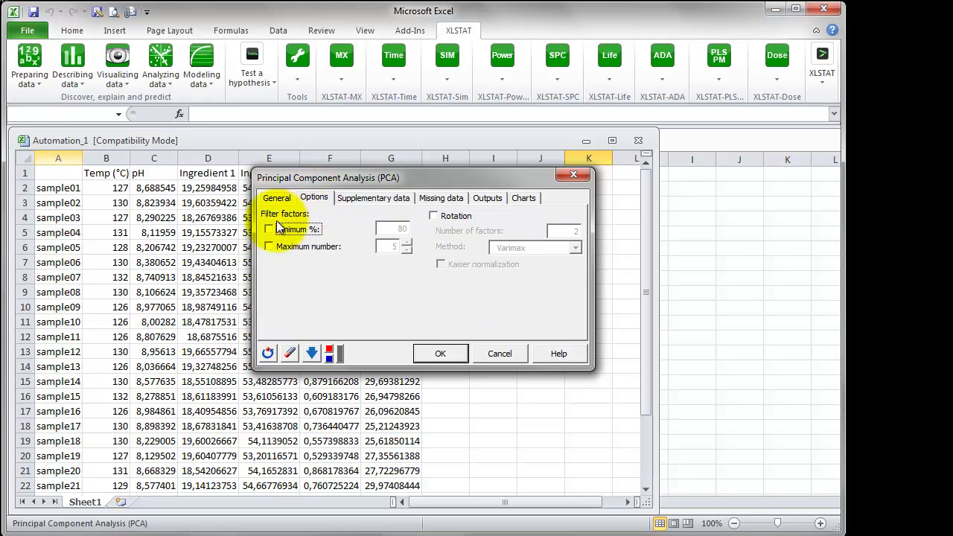
{"action": "left_click", "coordinate": [269, 247]}
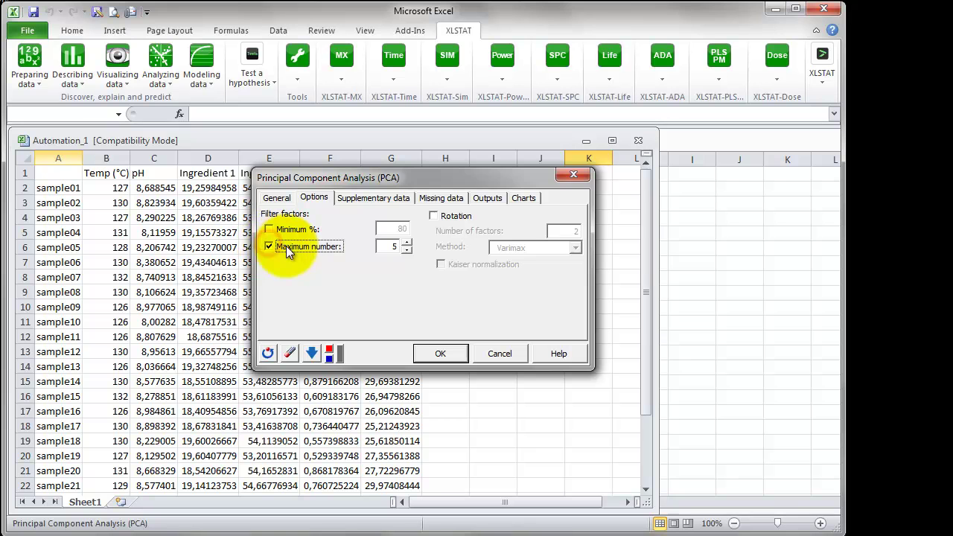
{"action": "left_click", "coordinate": [408, 243]}
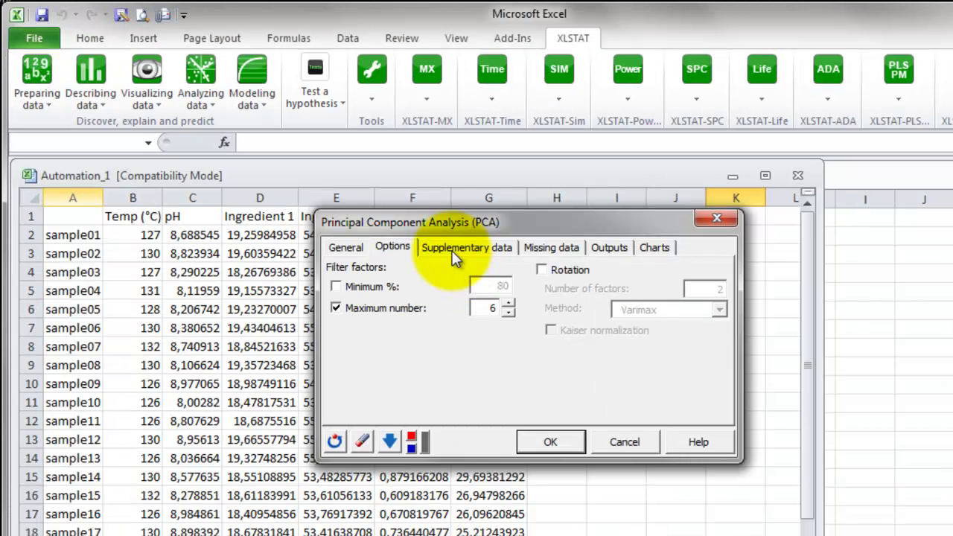
{"action": "left_click", "coordinate": [360, 197]}
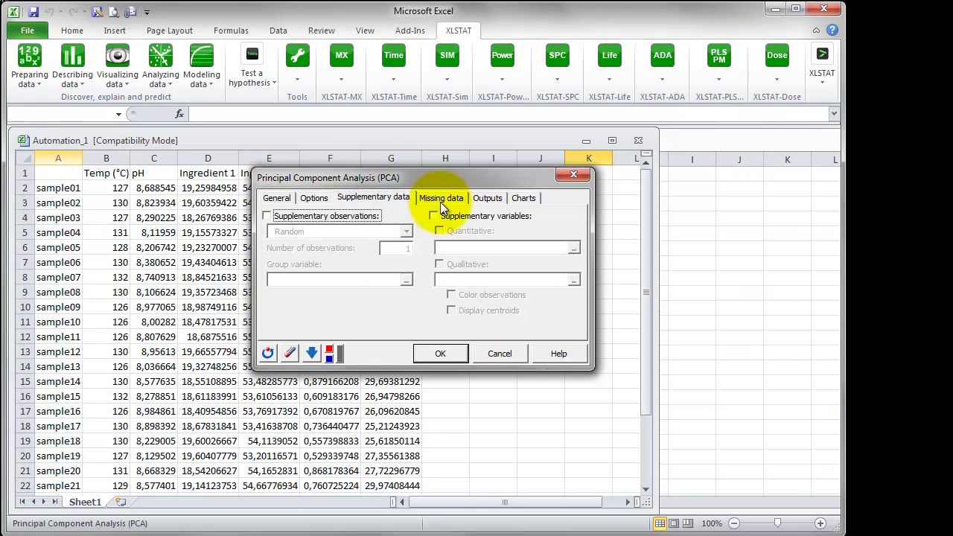
{"action": "left_click", "coordinate": [447, 199]}
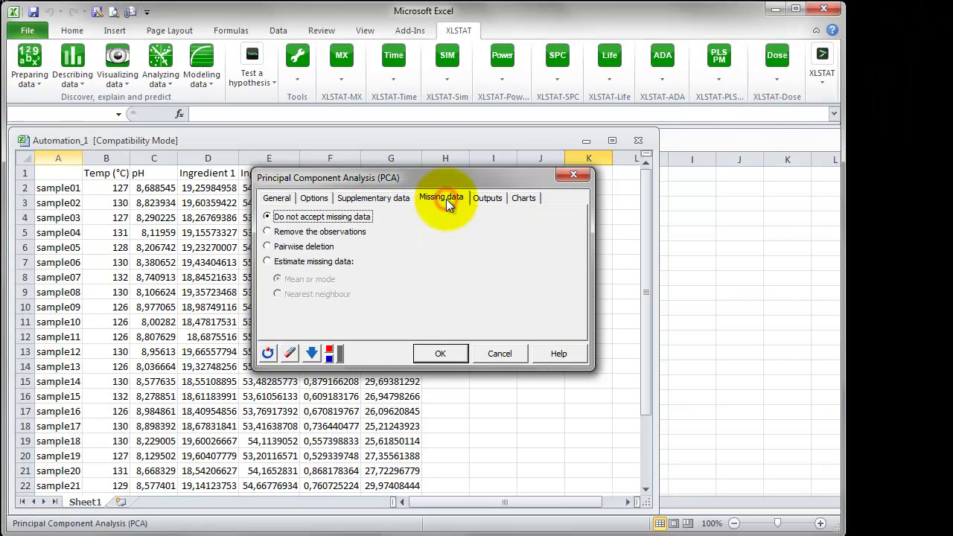
Step: Exclude descriptive statistics, correlations, contributions and squared cosines from the outputs, then review chart settings
{"action": "left_click", "coordinate": [496, 199]}
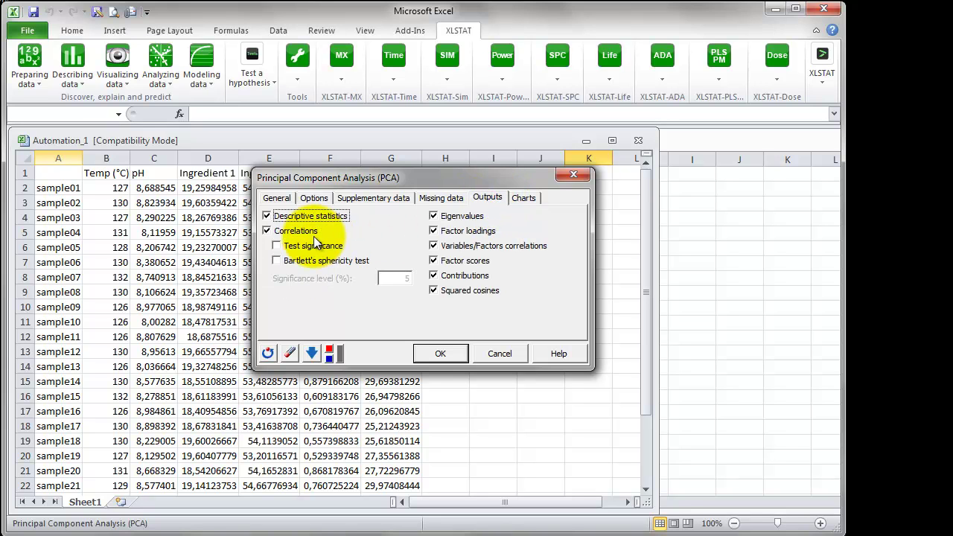
{"action": "left_click", "coordinate": [268, 216]}
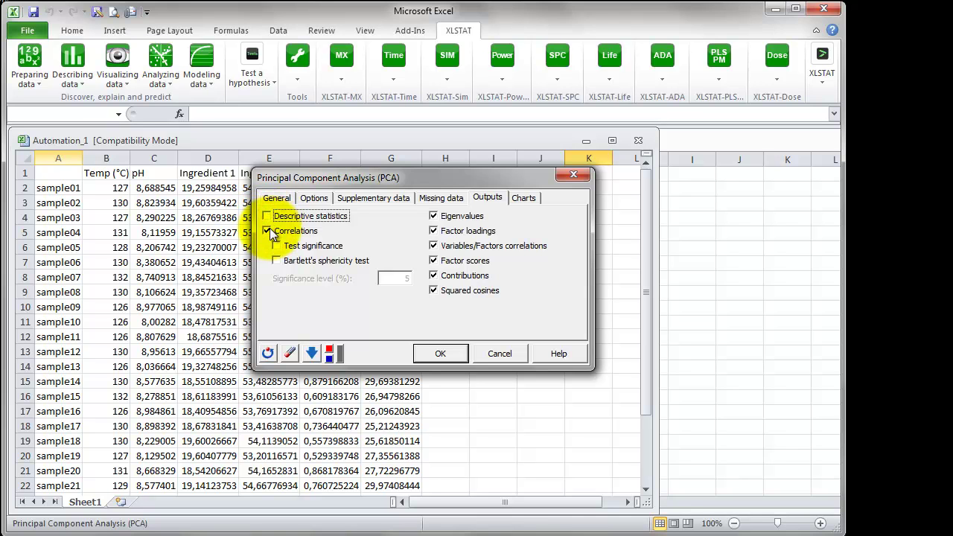
{"action": "left_click", "coordinate": [268, 230]}
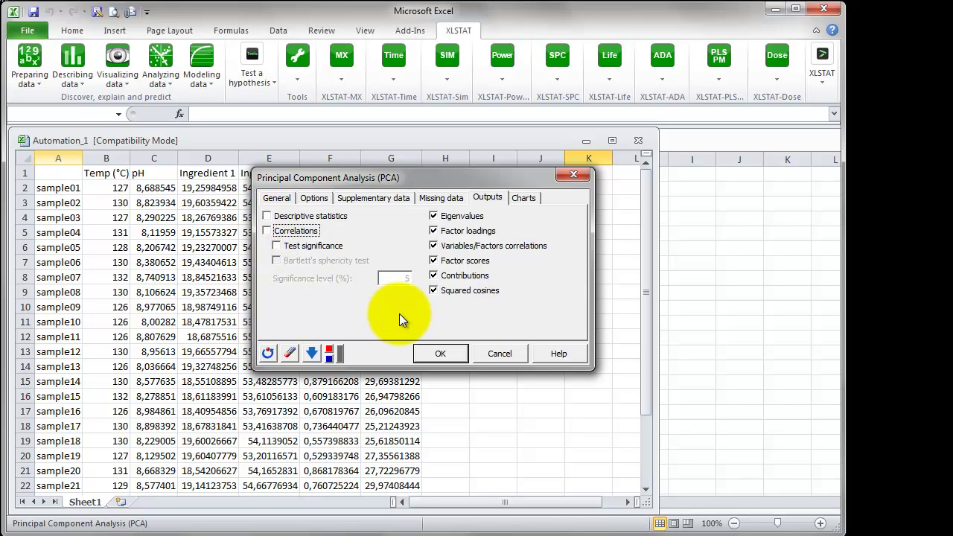
{"action": "left_click", "coordinate": [434, 277]}
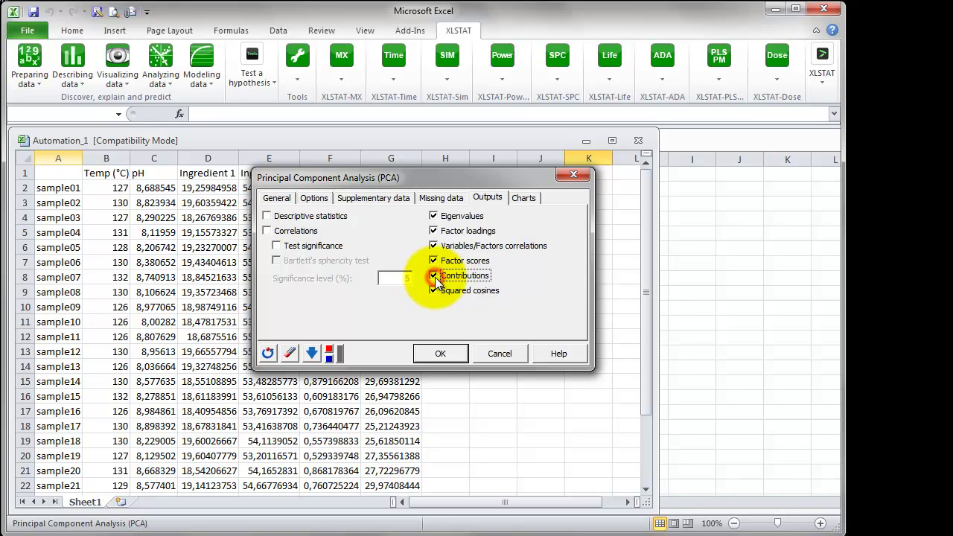
{"action": "left_click", "coordinate": [437, 290]}
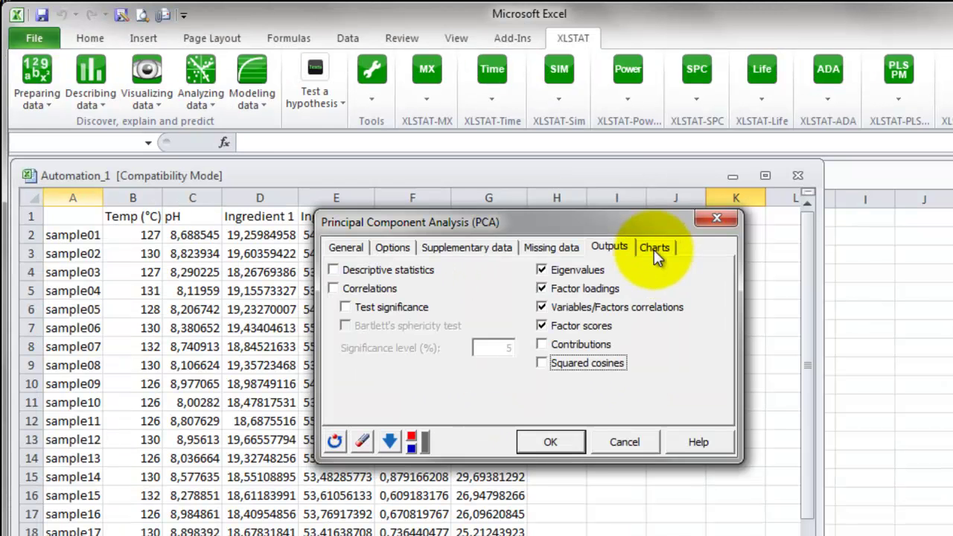
{"action": "left_click", "coordinate": [523, 199]}
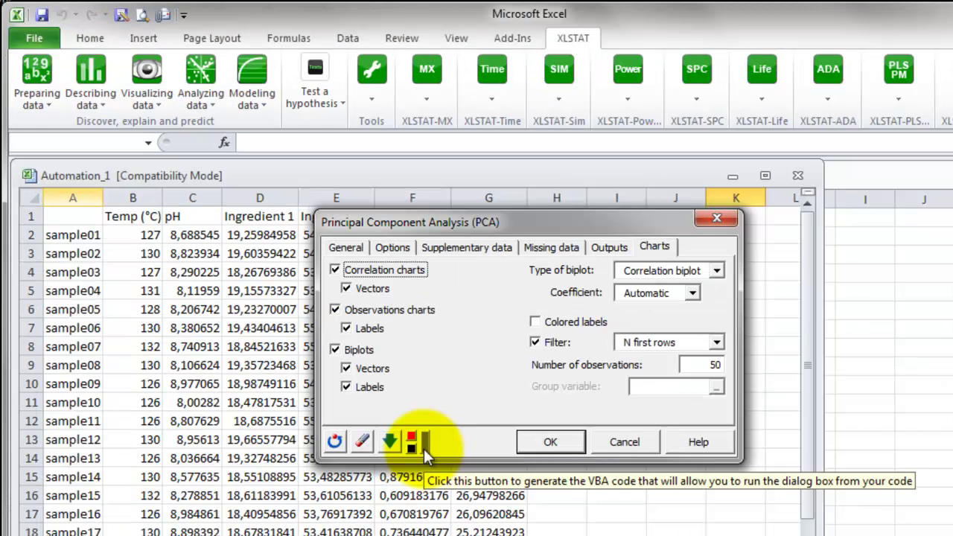
Step: Generate the PCA's VBA code in Notepad and copy the RunMeOnce and MySub code
{"action": "left_click", "coordinate": [339, 359]}
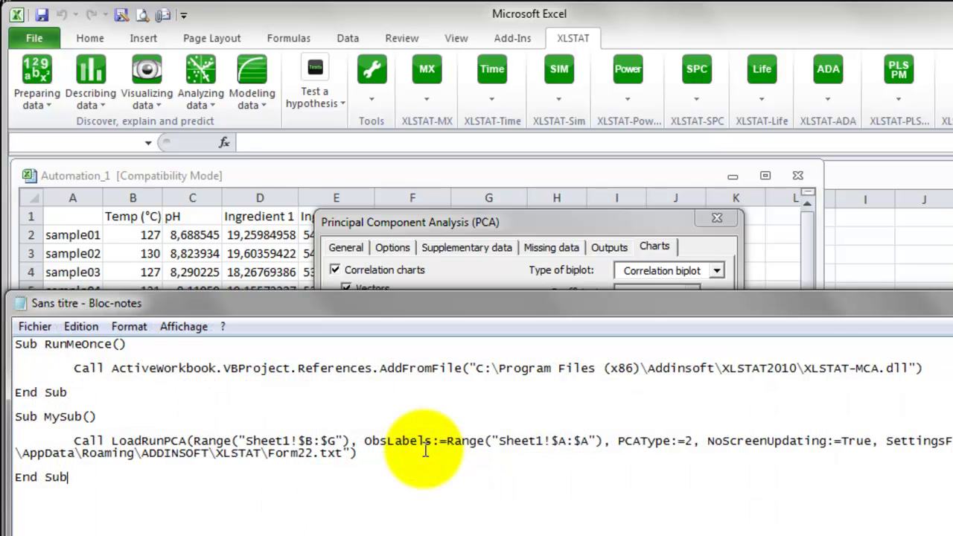
{"action": "left_click_drag", "start_coordinate": [89, 478], "coordinate": [23, 347]}
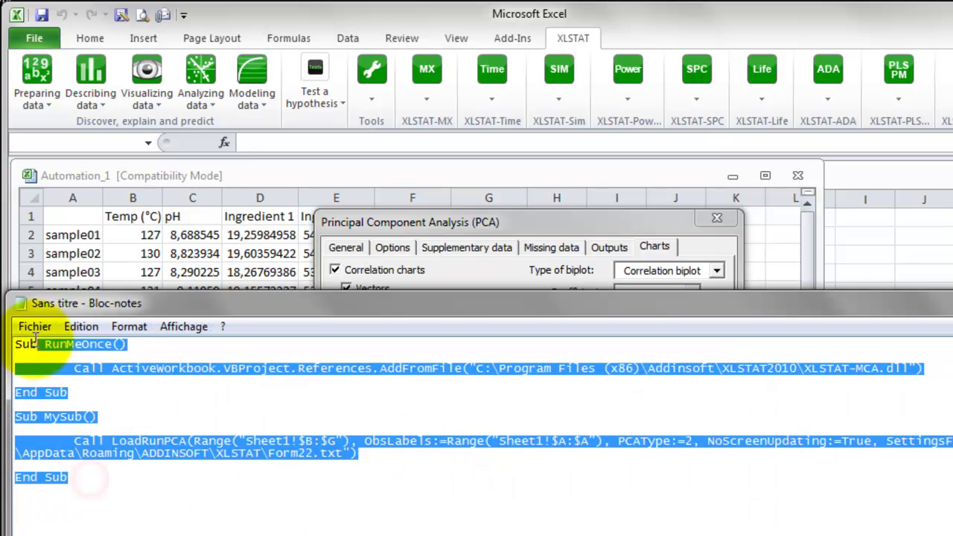
{"action": "right_click", "coordinate": [24, 356]}
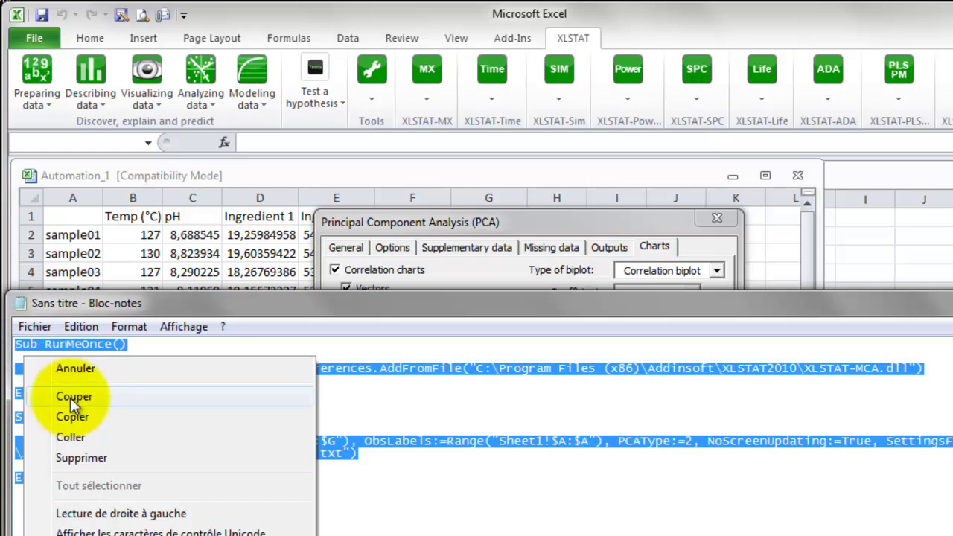
{"action": "left_click", "coordinate": [72, 417]}
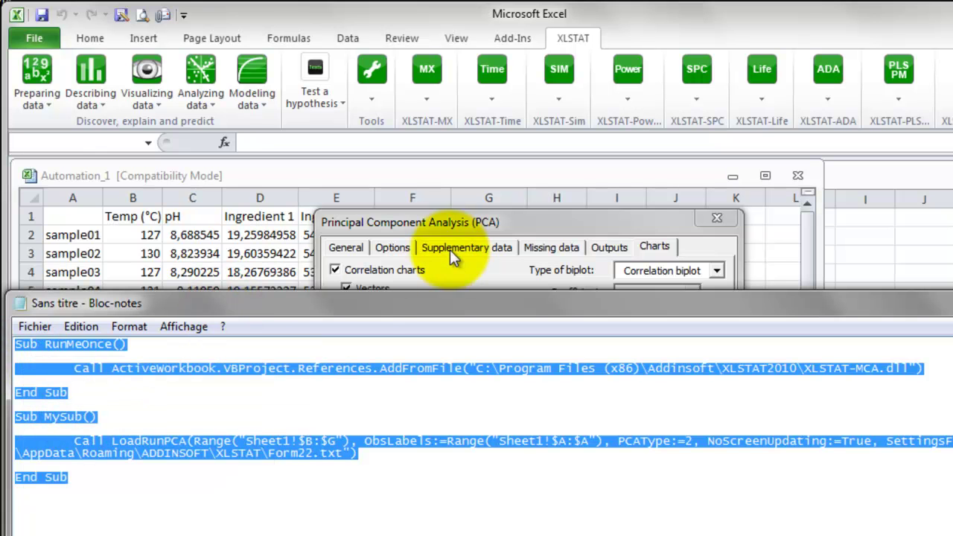
Step: Run the PCA on Automation_1, accepting the selections and F1 and F2 as axes
{"action": "left_click", "coordinate": [491, 222]}
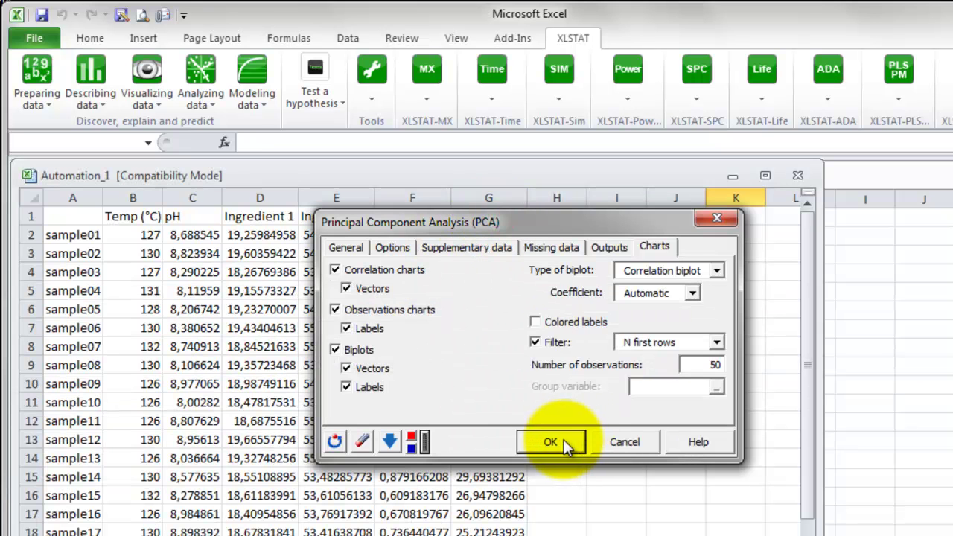
{"action": "left_click", "coordinate": [564, 440]}
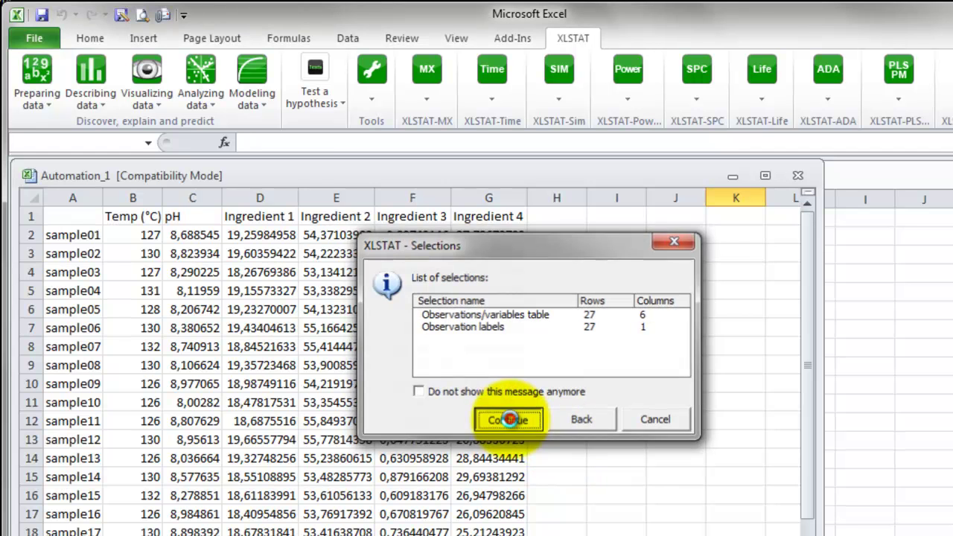
{"action": "left_click", "coordinate": [517, 423]}
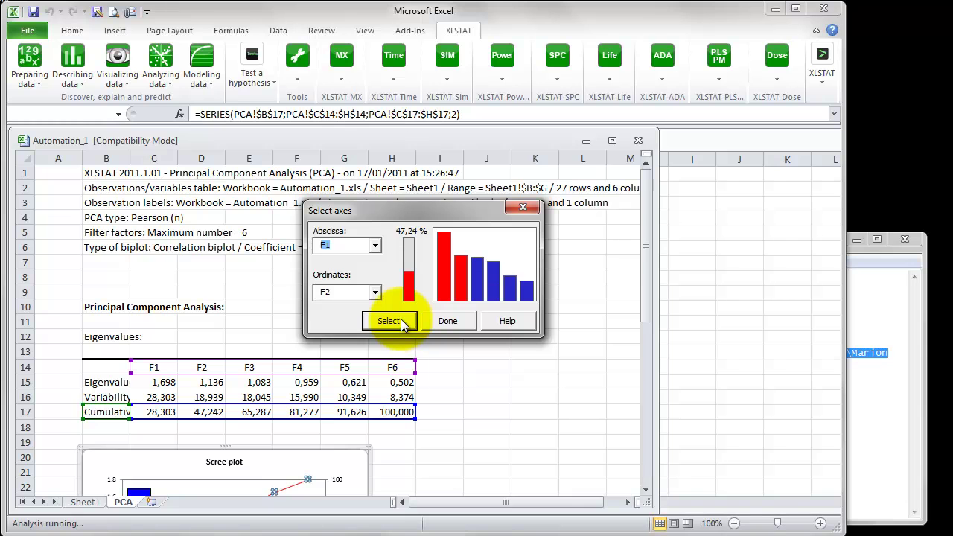
{"action": "left_click", "coordinate": [403, 322]}
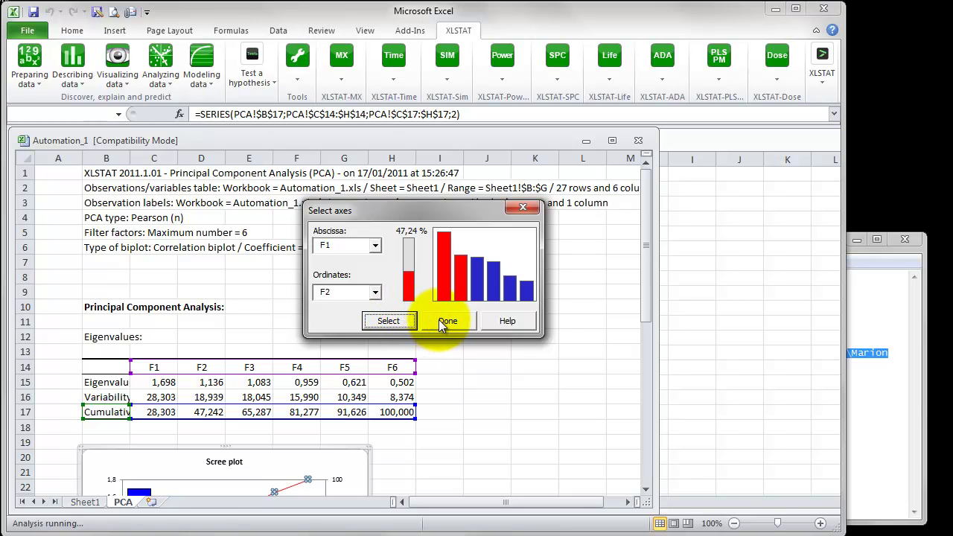
{"action": "left_click", "coordinate": [438, 319]}
{"action": "left_click_drag", "start_coordinate": [645, 195], "coordinate": [657, 273]}
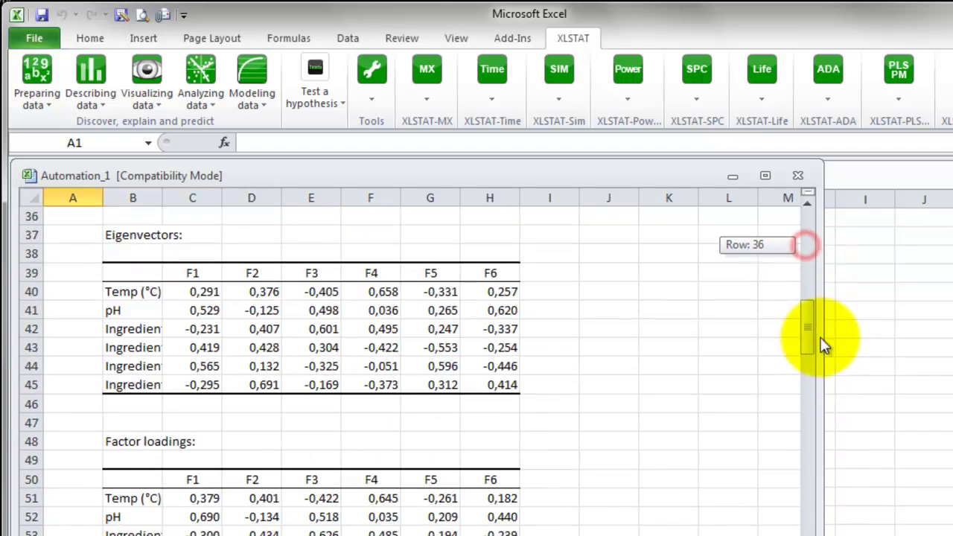
Step: Scroll the PCA sheet down to row 135 to view the F1/F2 biplot
{"action": "left_click_drag", "start_coordinate": [825, 345], "coordinate": [848, 535]}
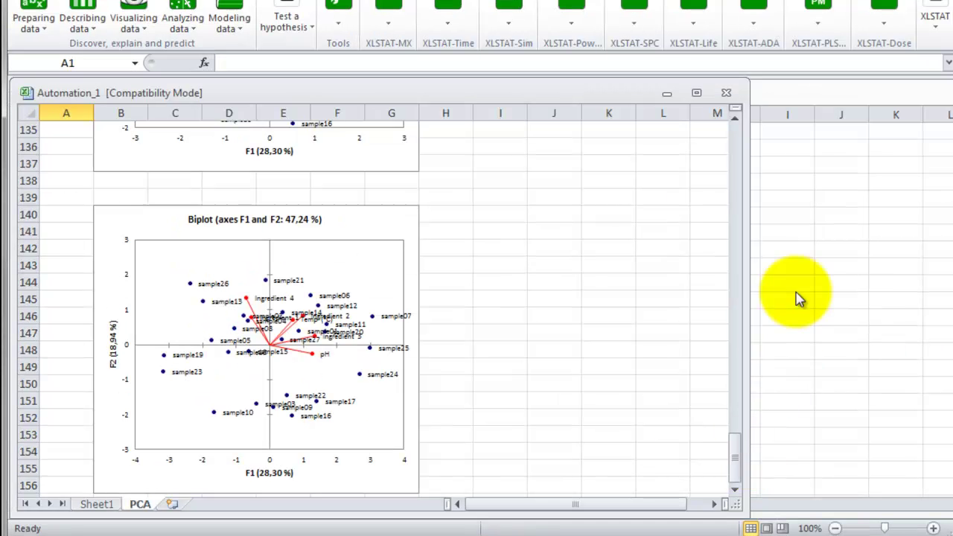
Step: Insert a new Module1 into Automation_2.xls in the VBA editor (Alt+F11)
{"action": "left_click", "coordinate": [803, 91]}
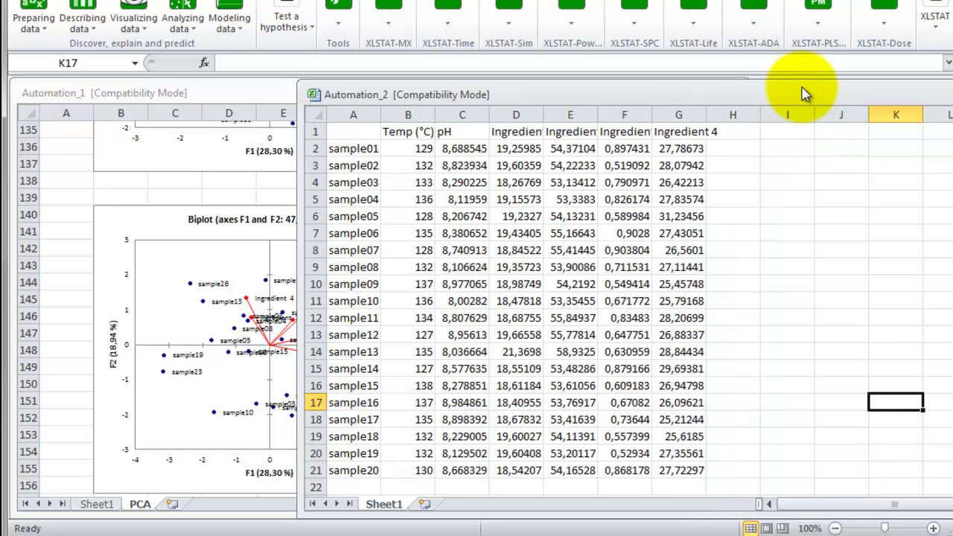
{"action": "key", "text": "alt+F11"}
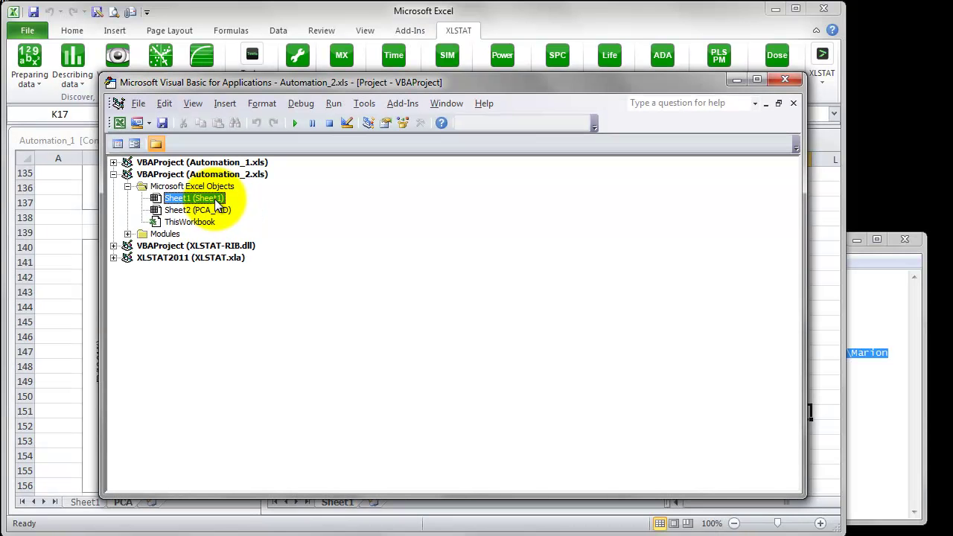
{"action": "right_click", "coordinate": [245, 160]}
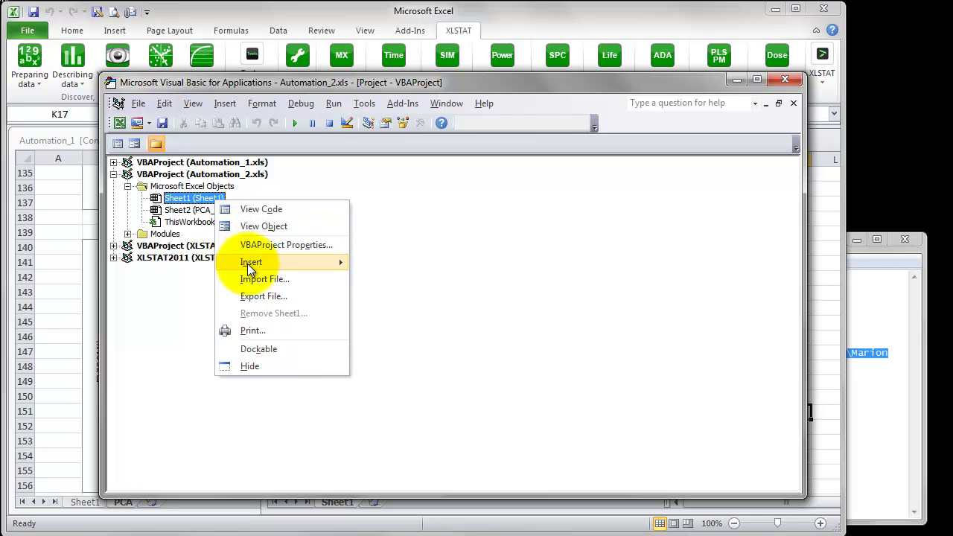
{"action": "mouse_move", "coordinate": [249, 270]}
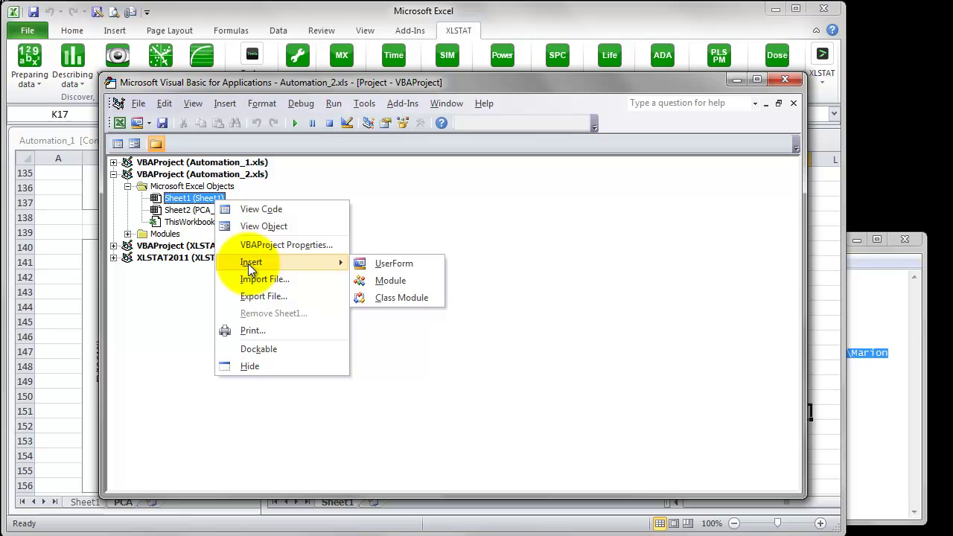
{"action": "left_click", "coordinate": [420, 286]}
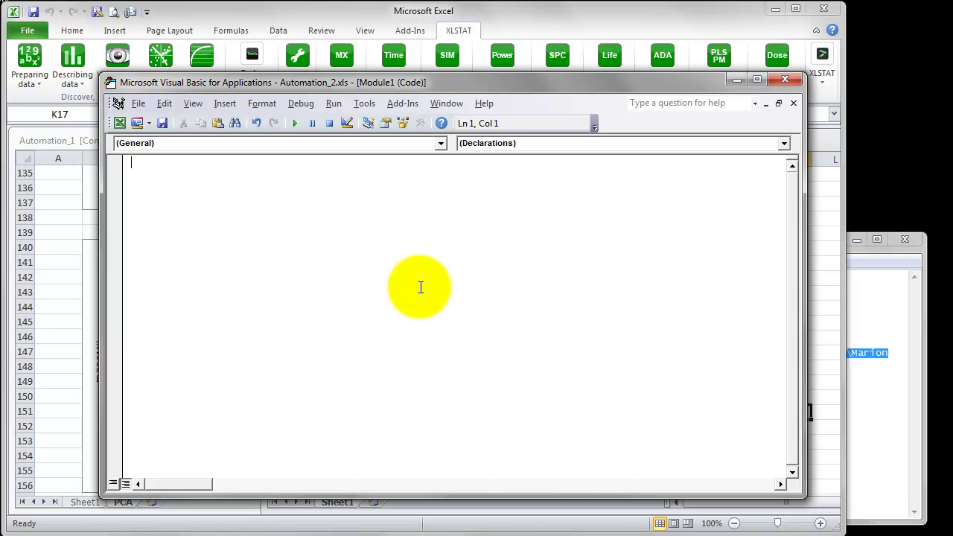
Step: Paste the copied XLSTAT RunMeOnce and MySub code into the empty Module1
{"action": "right_click", "coordinate": [420, 288]}
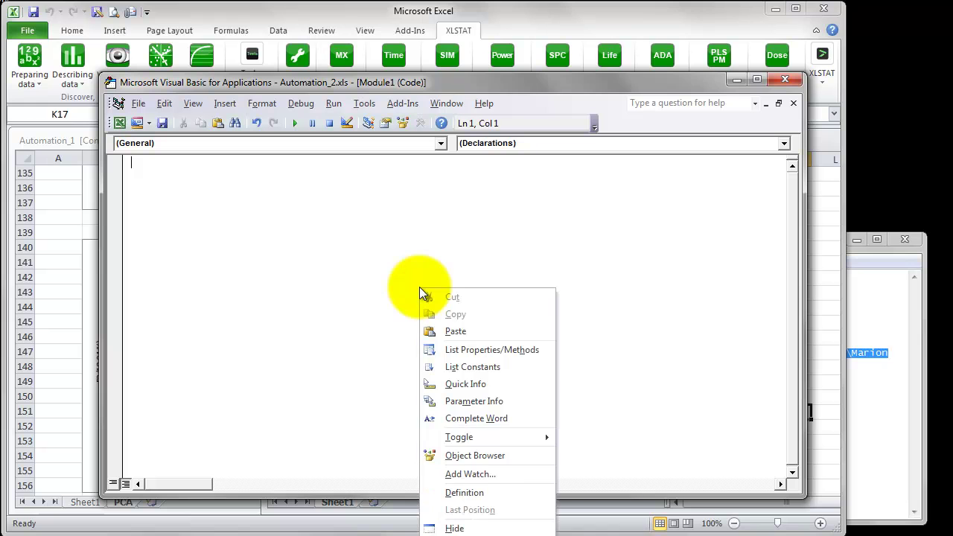
{"action": "left_click", "coordinate": [449, 333]}
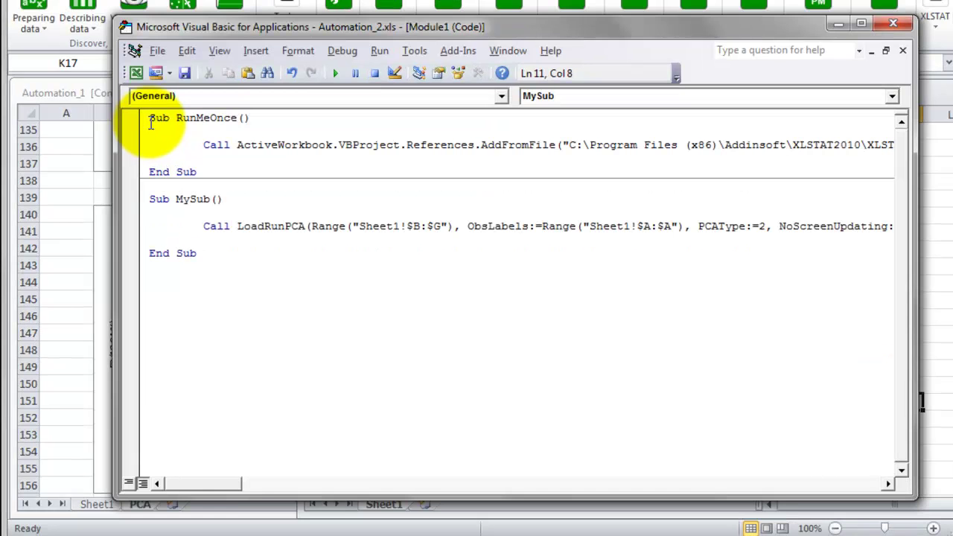
Step: Run the RunMeOnce procedure from the Run menu
{"action": "left_click", "coordinate": [133, 164]}
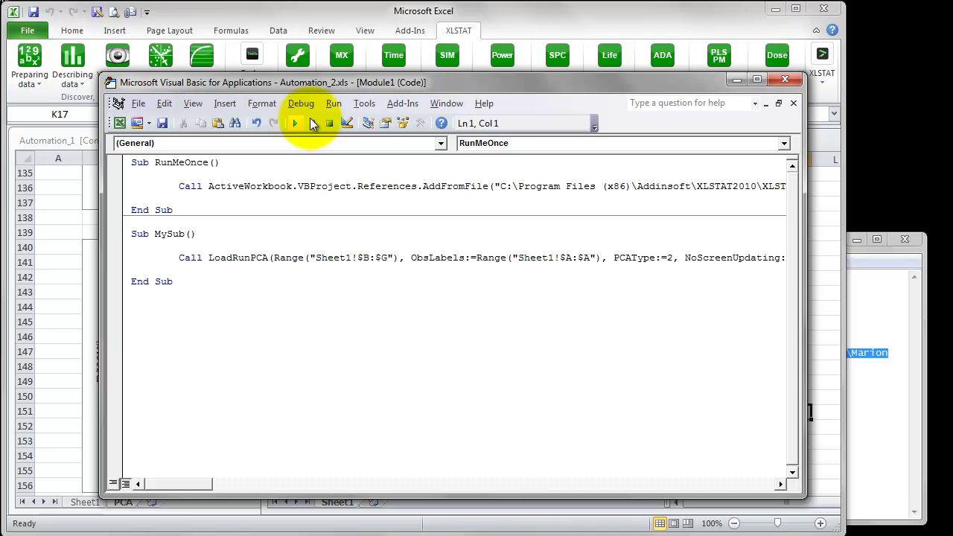
{"action": "left_click", "coordinate": [333, 106]}
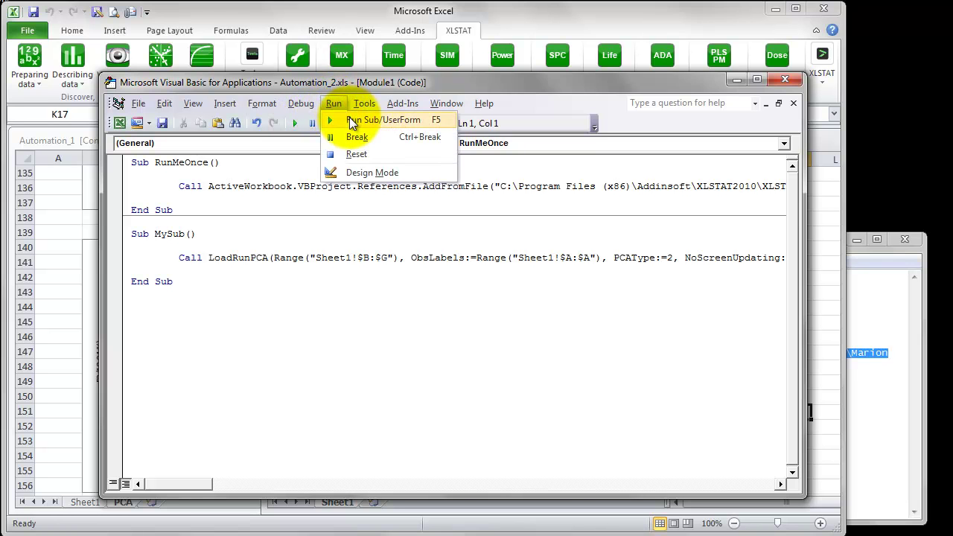
{"action": "left_click", "coordinate": [353, 122]}
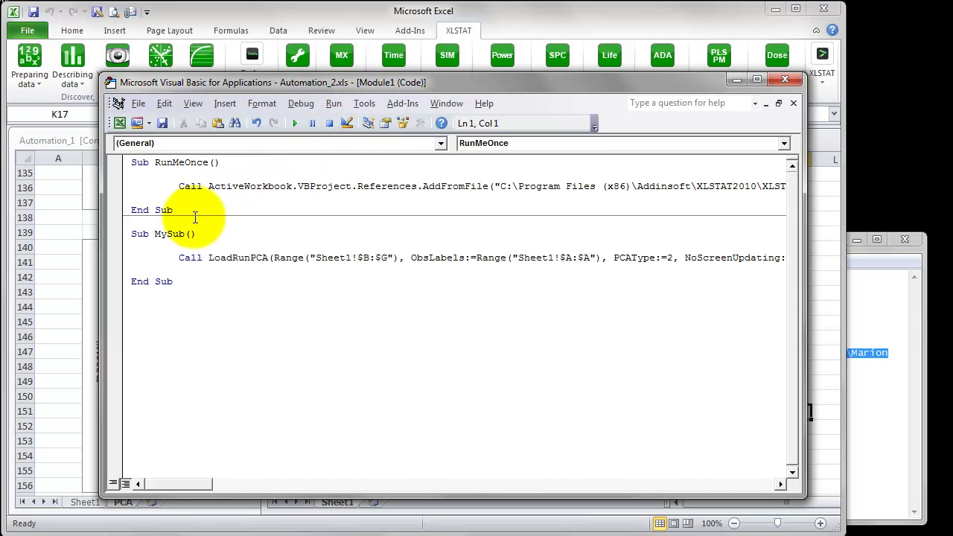
Step: Run MySub to launch the PCA, producing a results sheet with F1–F6 eigenvalues
{"action": "left_click", "coordinate": [135, 237]}
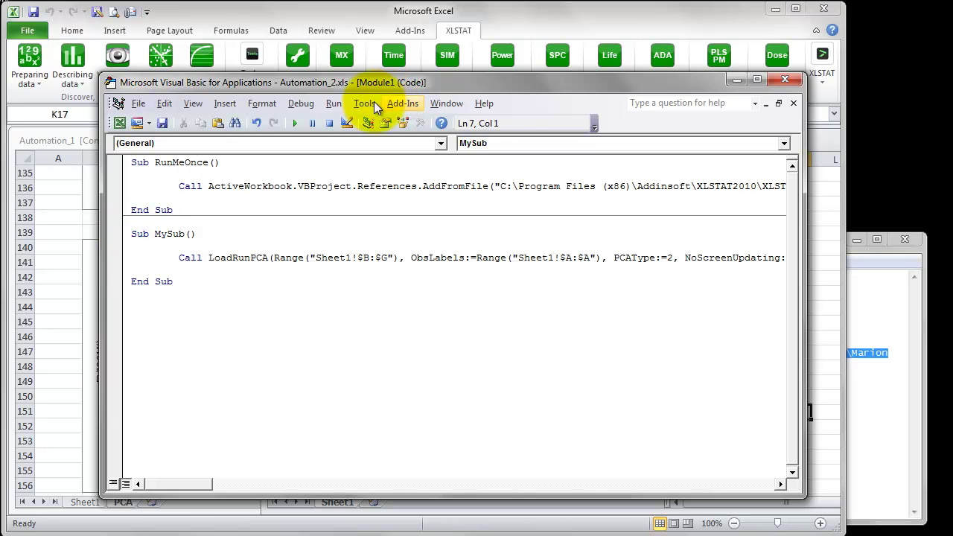
{"action": "left_click", "coordinate": [333, 105]}
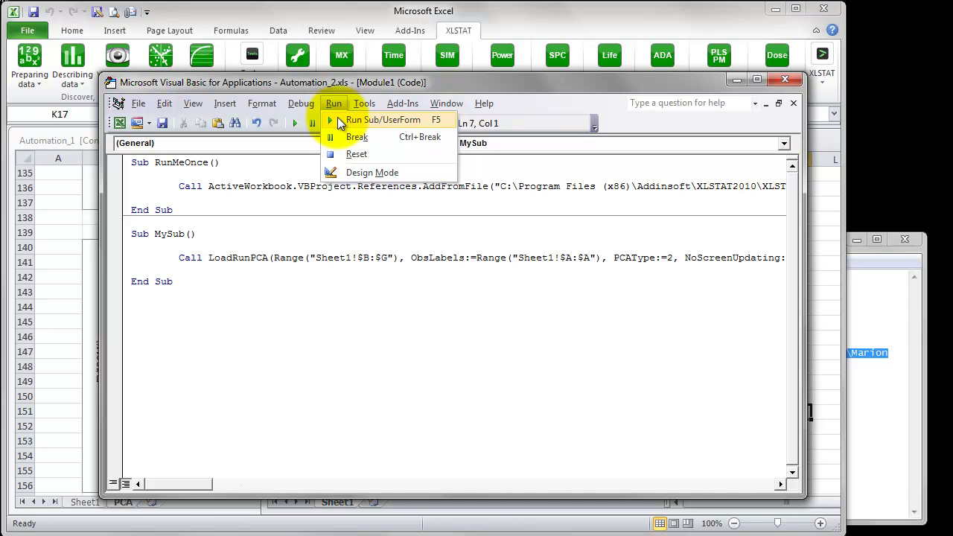
{"action": "left_click", "coordinate": [337, 119]}
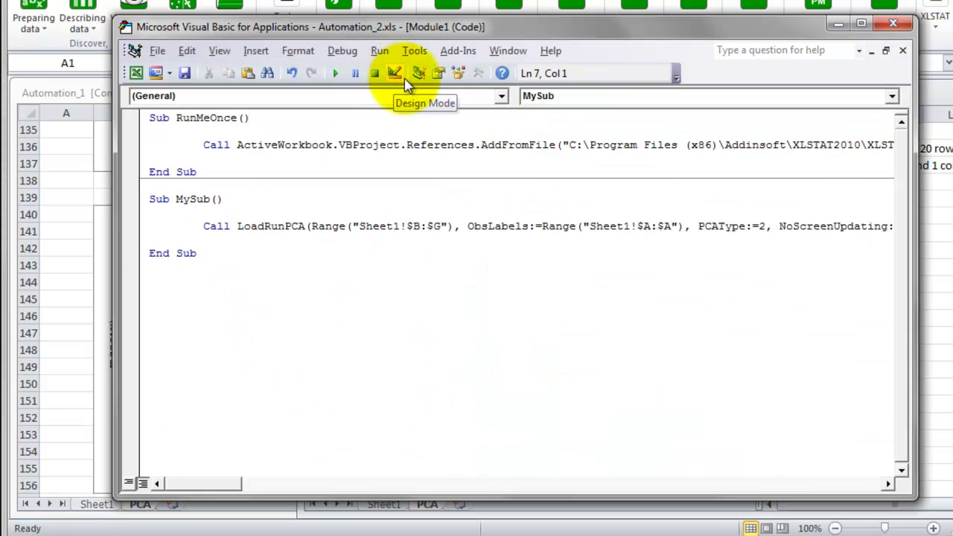
Step: Return to Excel and scroll Automation_2's PCA sheet to the F1/F2 biplot (60,15 %)
{"action": "left_click", "coordinate": [838, 24]}
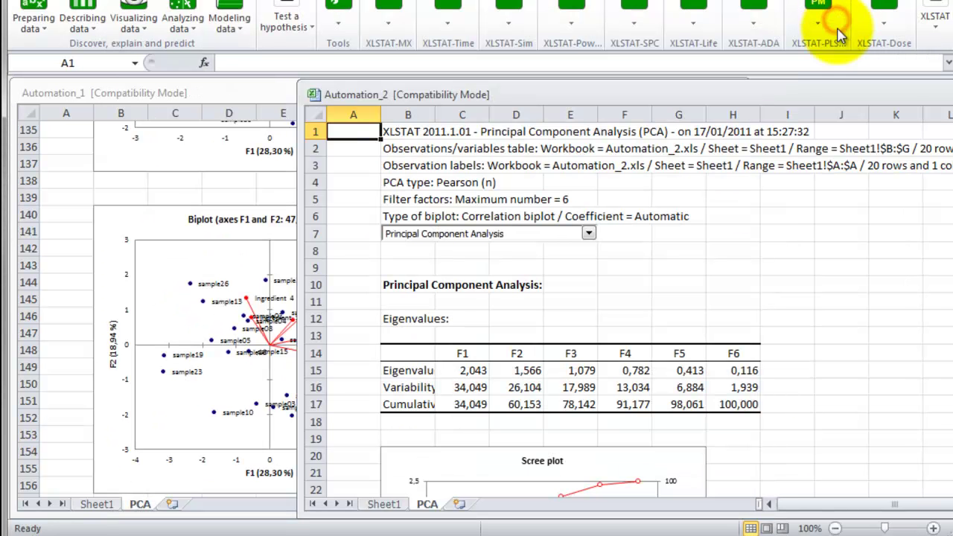
{"action": "left_click", "coordinate": [813, 247]}
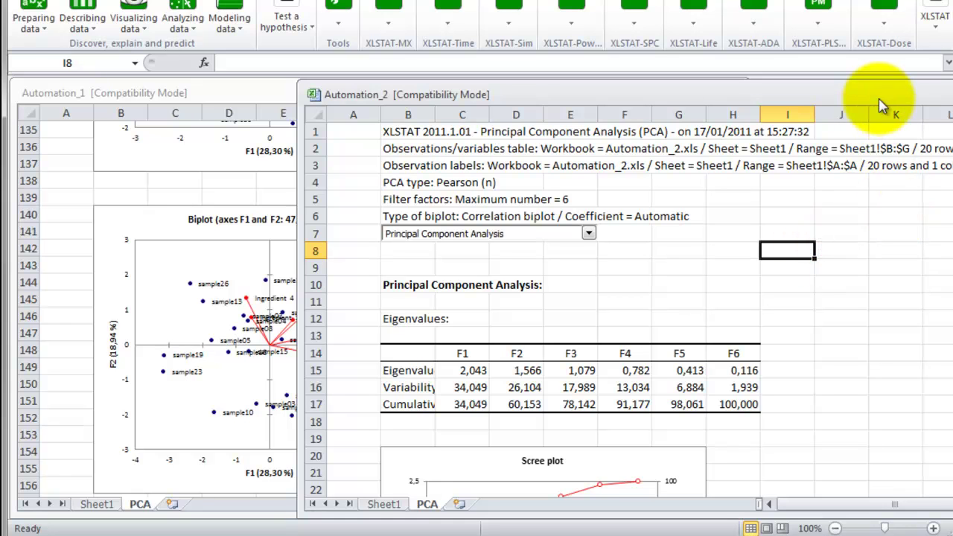
{"action": "left_click_drag", "start_coordinate": [916, 134], "coordinate": [952, 488]}
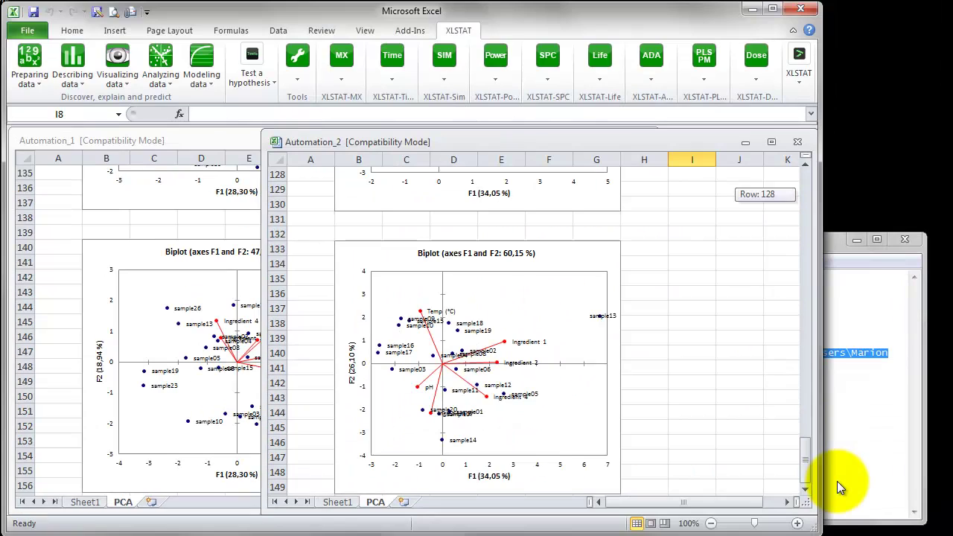
{"action": "left_click_drag", "start_coordinate": [836, 480], "coordinate": [840, 531]}
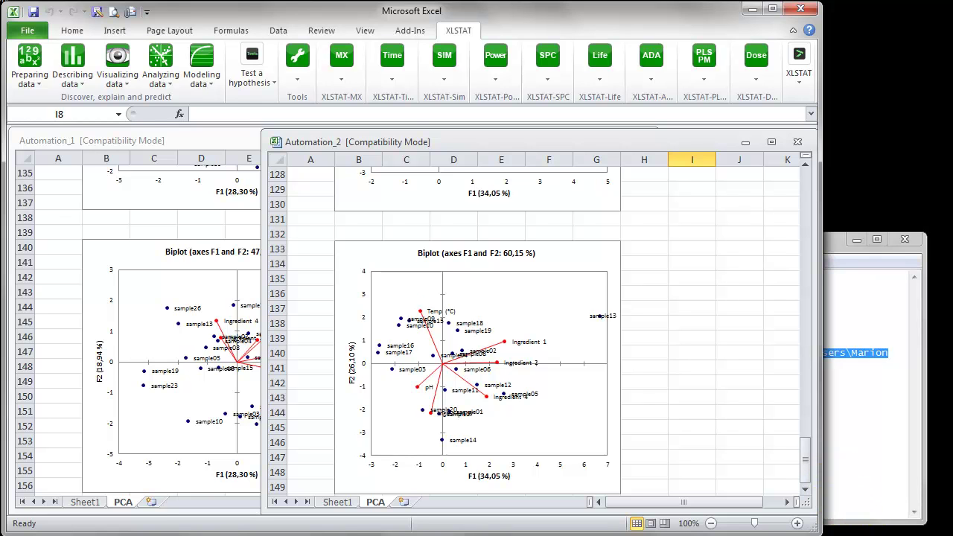